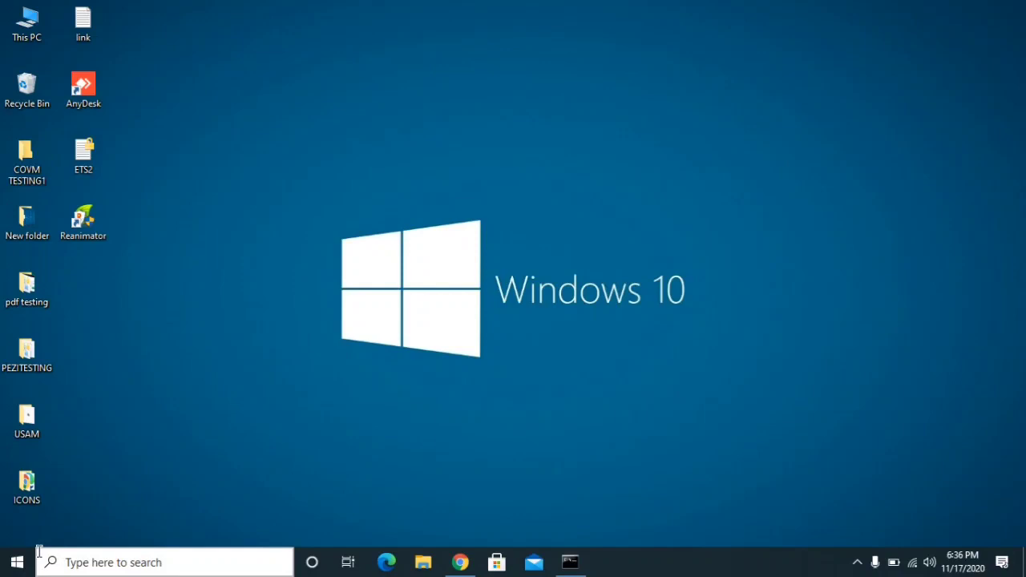
Step: Search for cmd and launch Command Prompt with administrator rights
{"action": "left_click", "coordinate": [103, 561]}
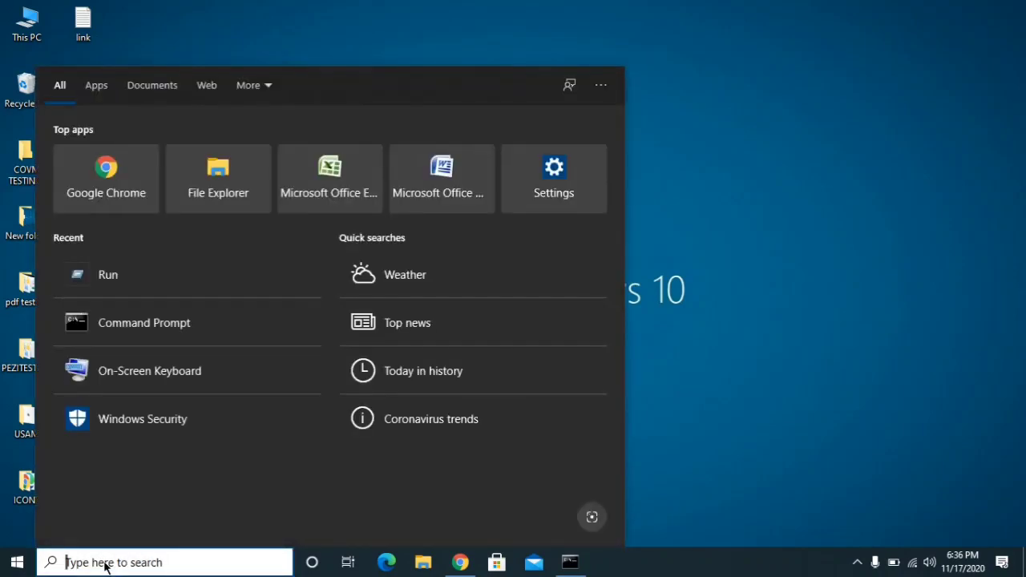
{"action": "type", "text": "cmd"}
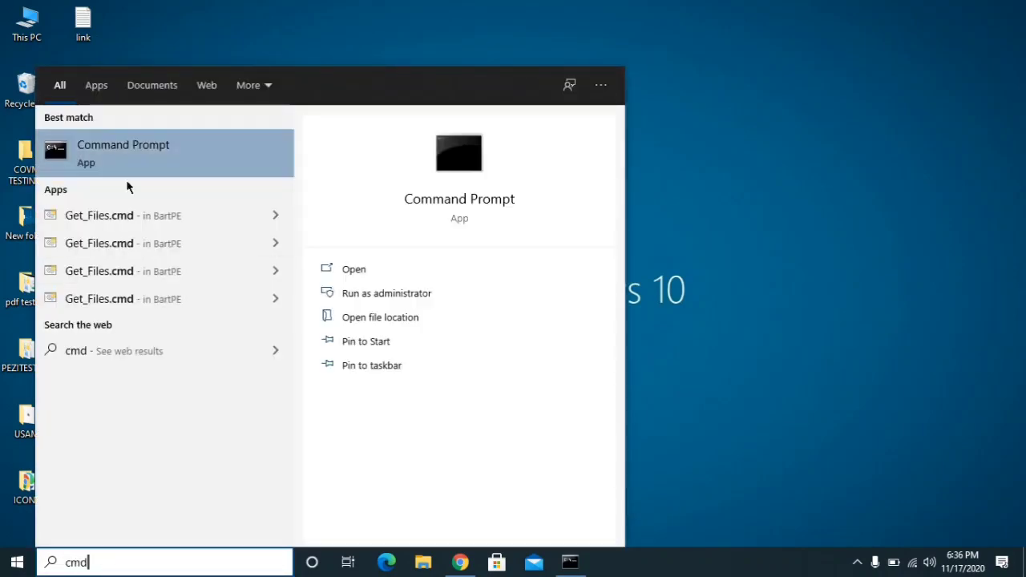
{"action": "right_click", "coordinate": [136, 154]}
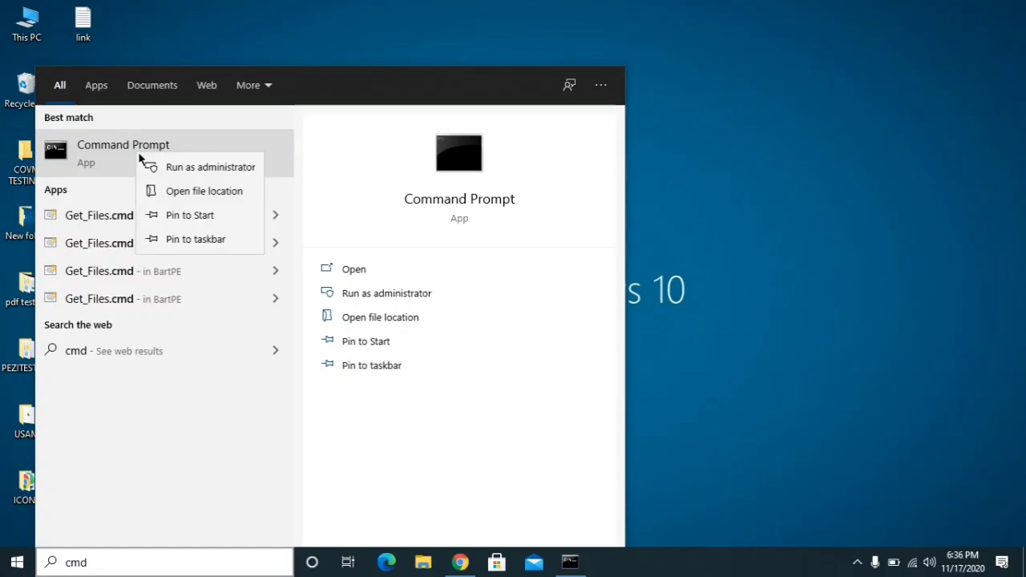
{"action": "key", "text": "Escape"}
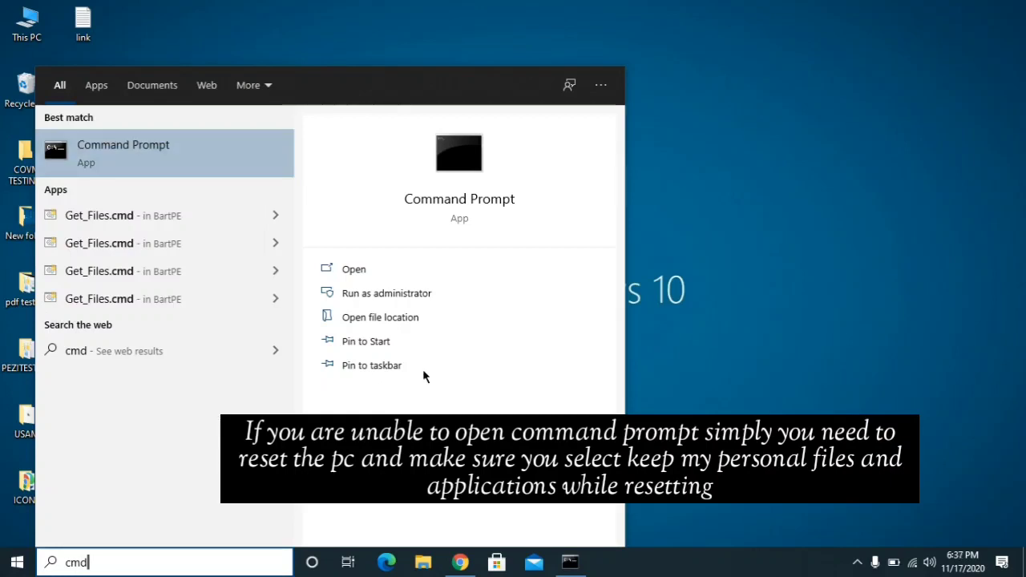
{"action": "left_click", "coordinate": [387, 293]}
{"action": "left_click", "coordinate": [686, 154]}
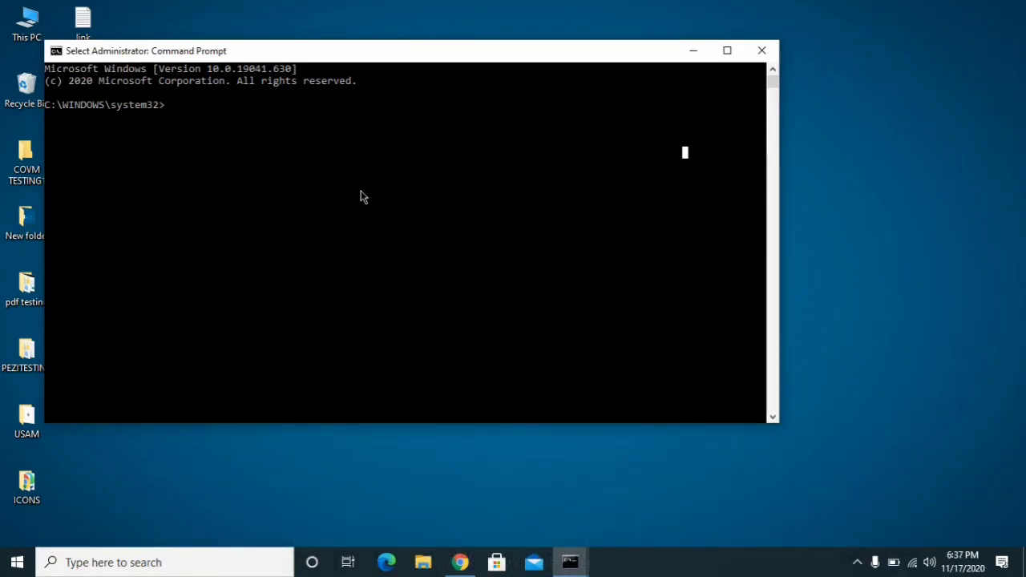
Step: Run the sfc /scannow system file check in the administrator console
{"action": "type", "text": "sfc"}
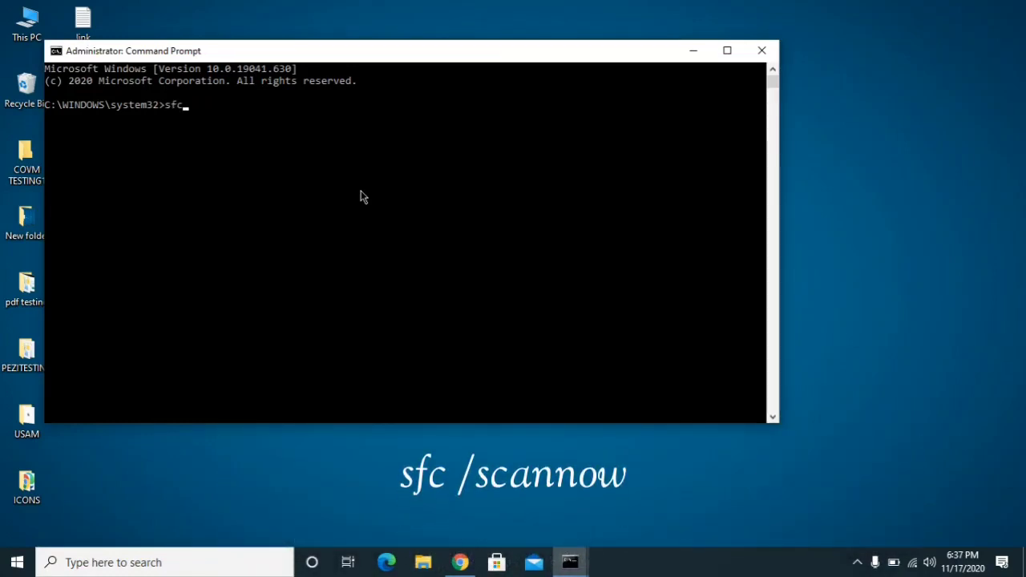
{"action": "type", "text": " /s"}
{"action": "key", "text": "BackSpace"}
{"action": "key", "text": "BackSpace"}
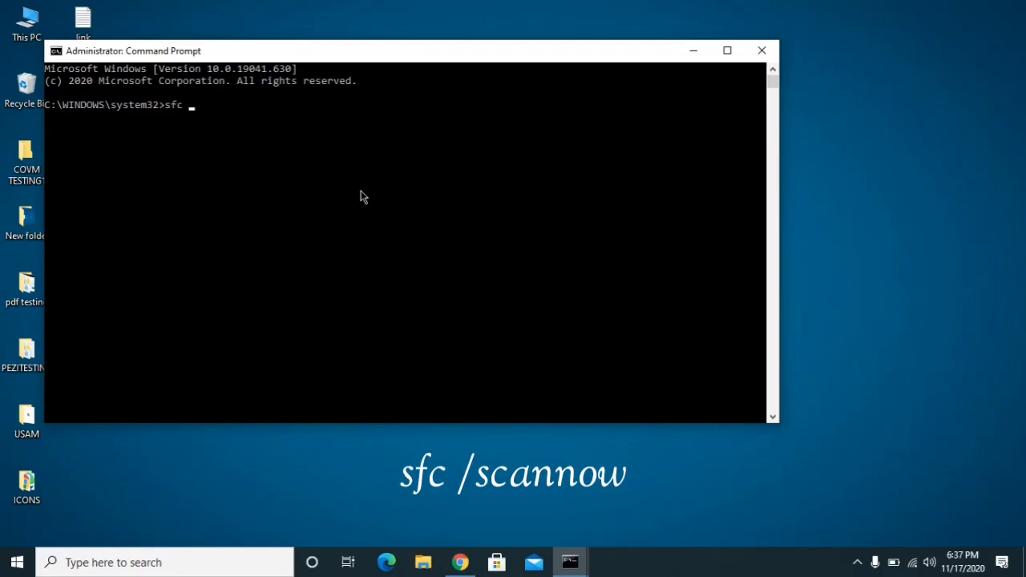
{"action": "type", "text": "/scannow"}
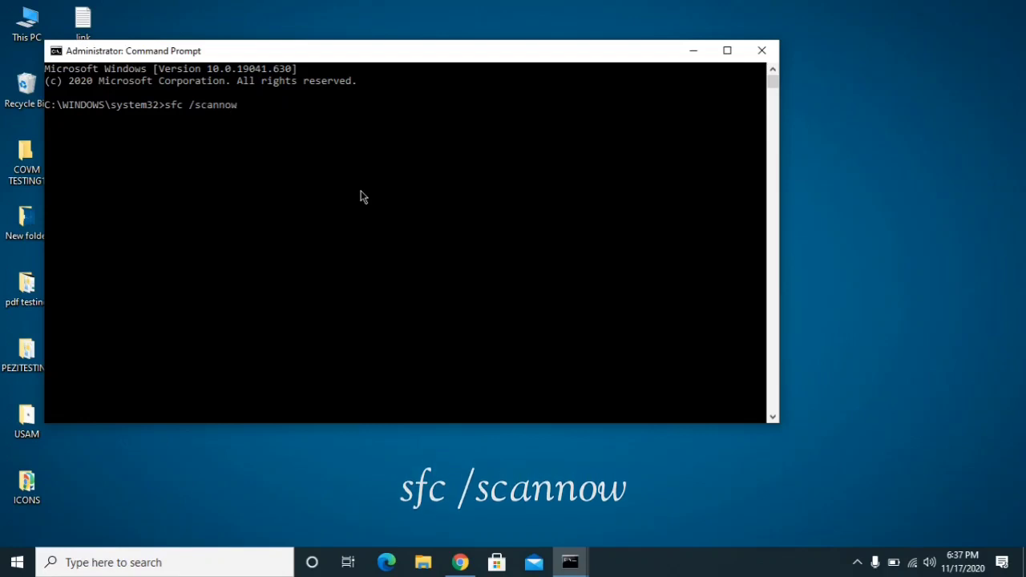
{"action": "key", "text": "Return"}
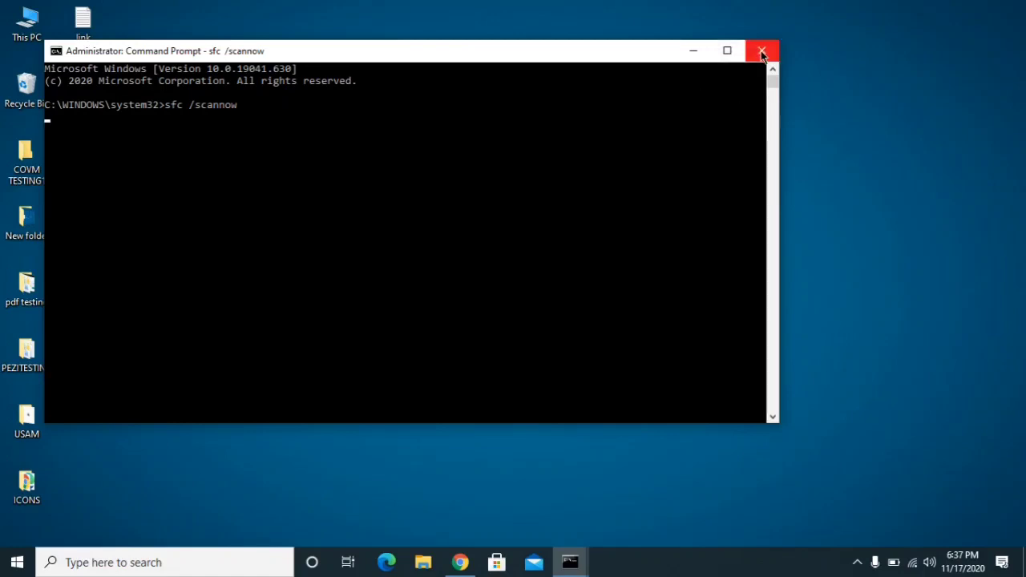
Step: Minimize the console and run sysdm.cpl from the Run dialog to open System Properties
{"action": "left_click", "coordinate": [694, 51]}
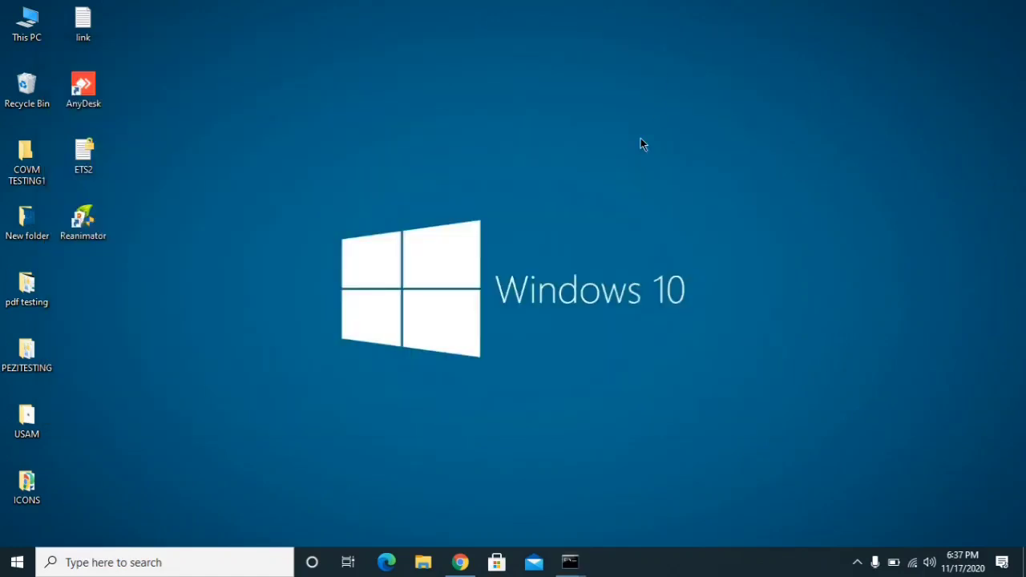
{"action": "left_click", "coordinate": [104, 564]}
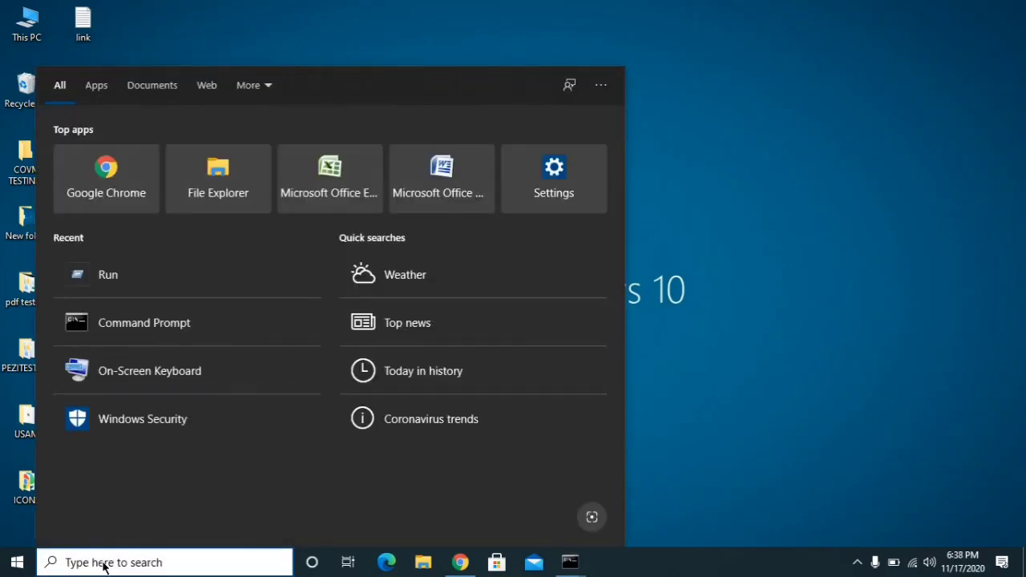
{"action": "type", "text": "run"}
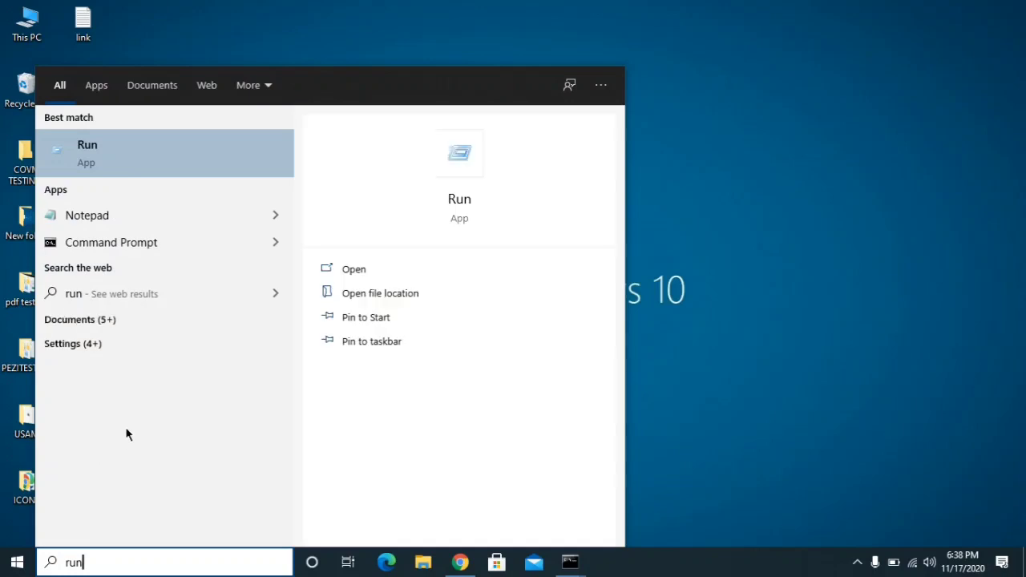
{"action": "left_click", "coordinate": [122, 157]}
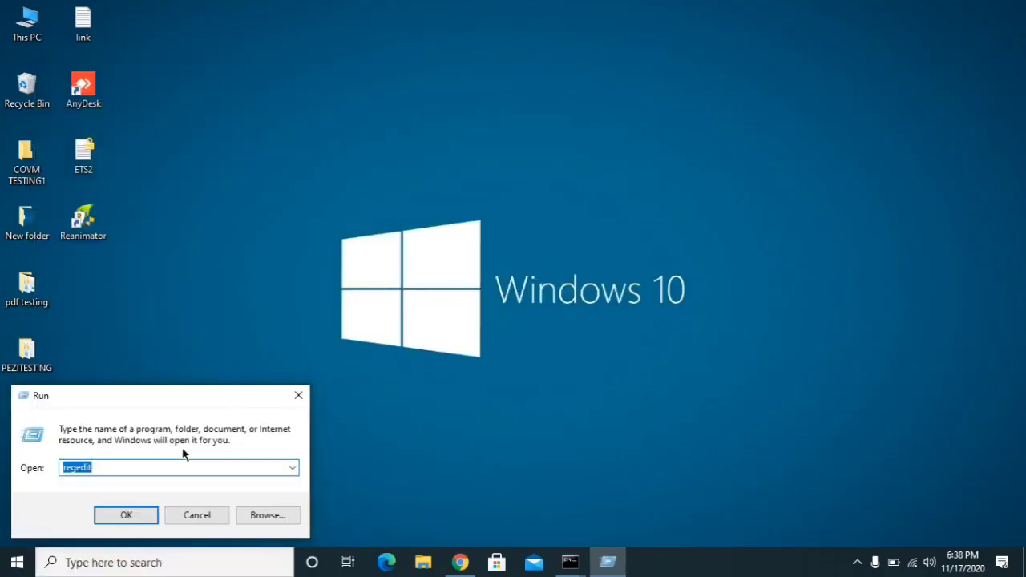
{"action": "key", "text": "BackSpace"}
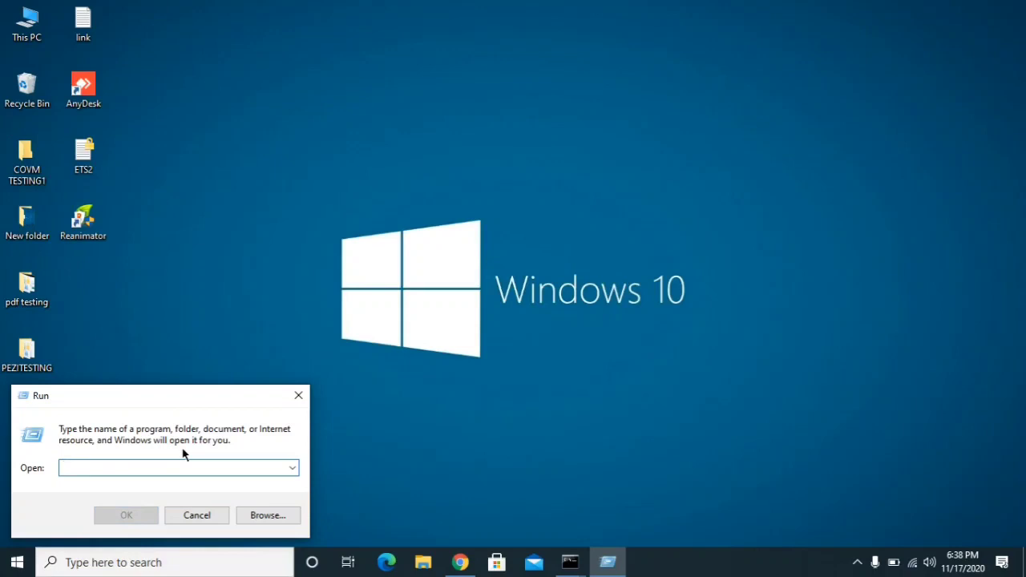
{"action": "type", "text": "sy"}
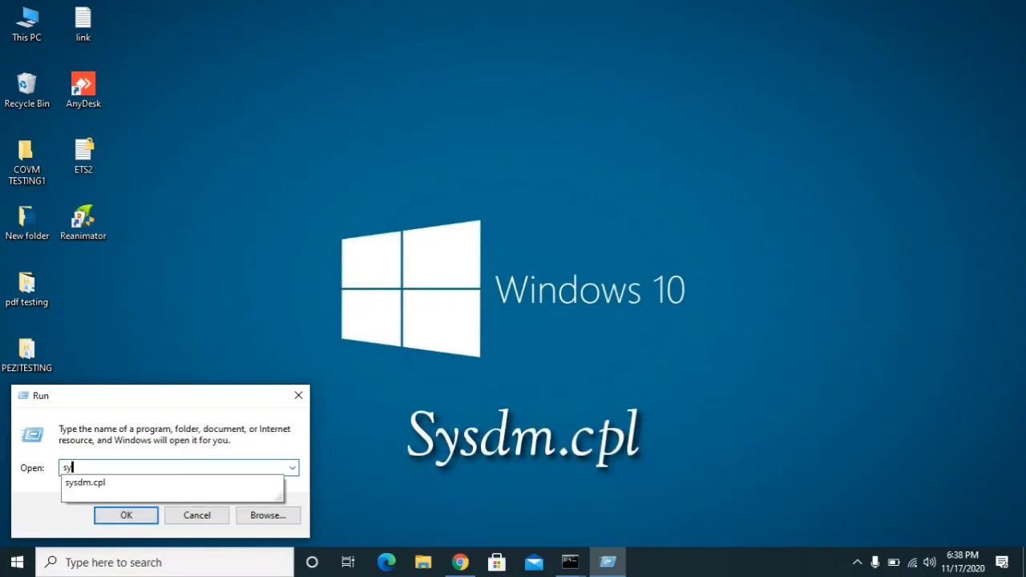
{"action": "type", "text": "sdm.cpl"}
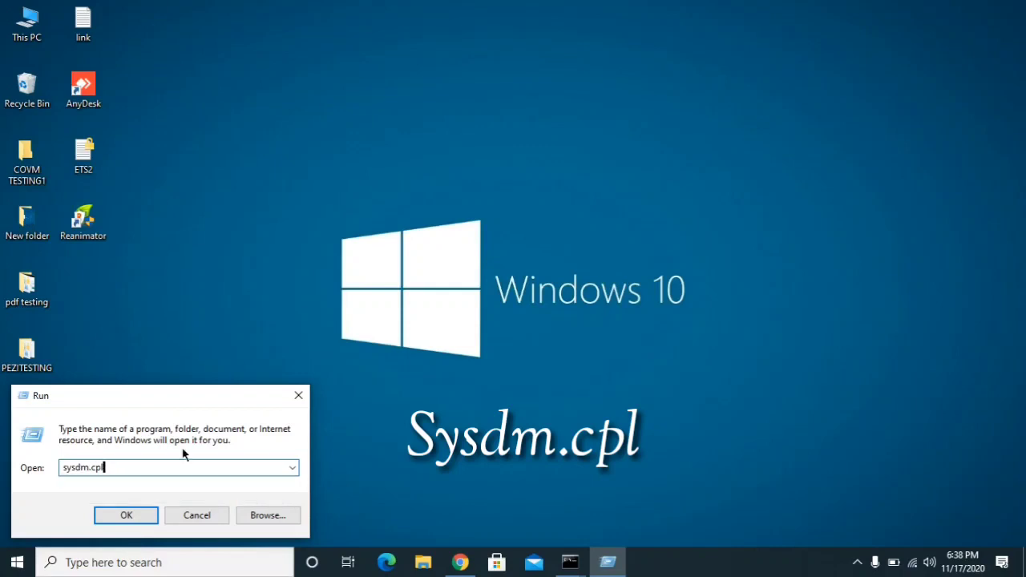
{"action": "key", "text": "Return"}
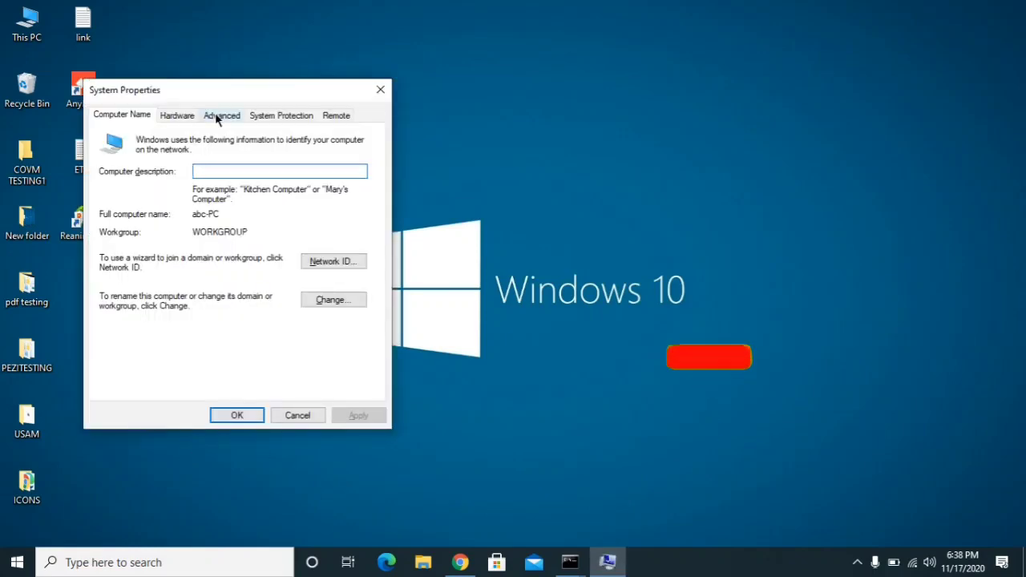
Step: Set Data Execution Prevention to cover all programs except those selected
{"action": "left_click", "coordinate": [216, 115]}
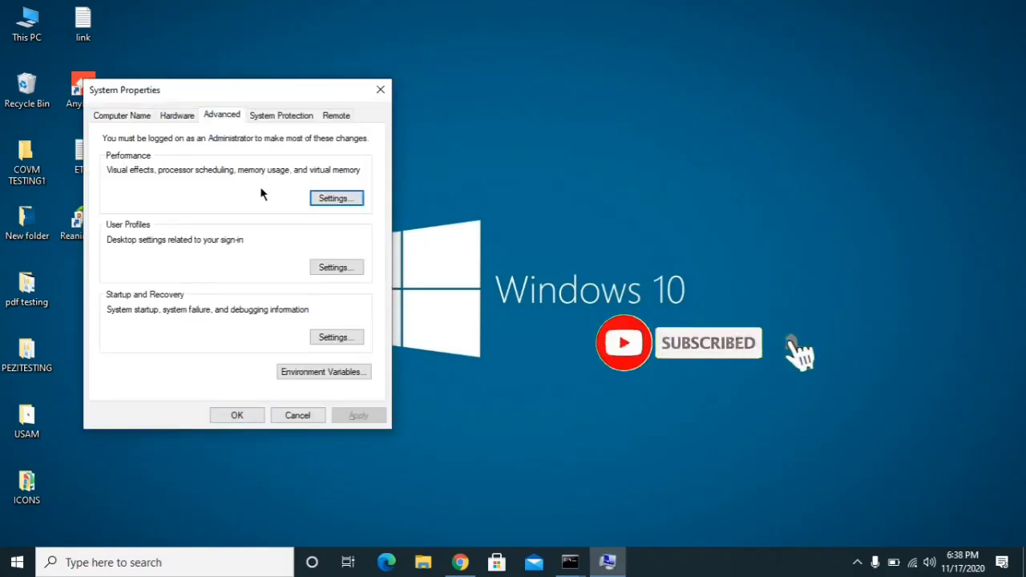
{"action": "left_click", "coordinate": [343, 201]}
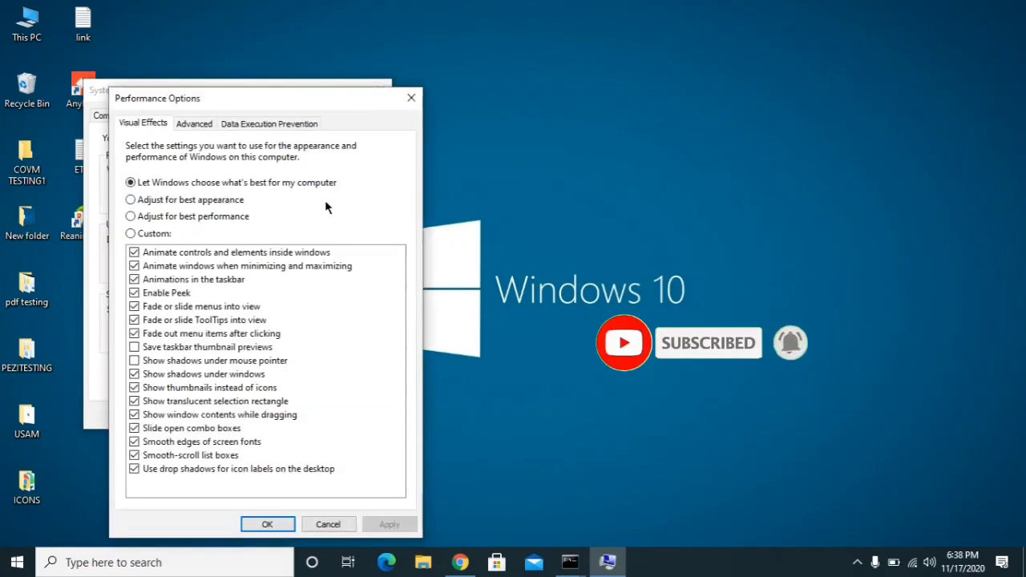
{"action": "left_click", "coordinate": [247, 128]}
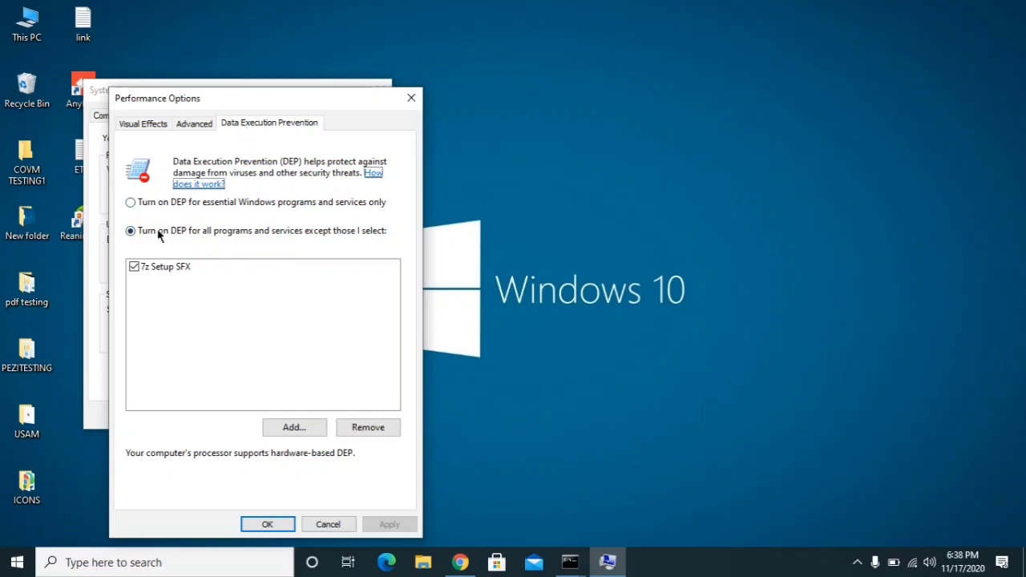
{"action": "left_click", "coordinate": [130, 231]}
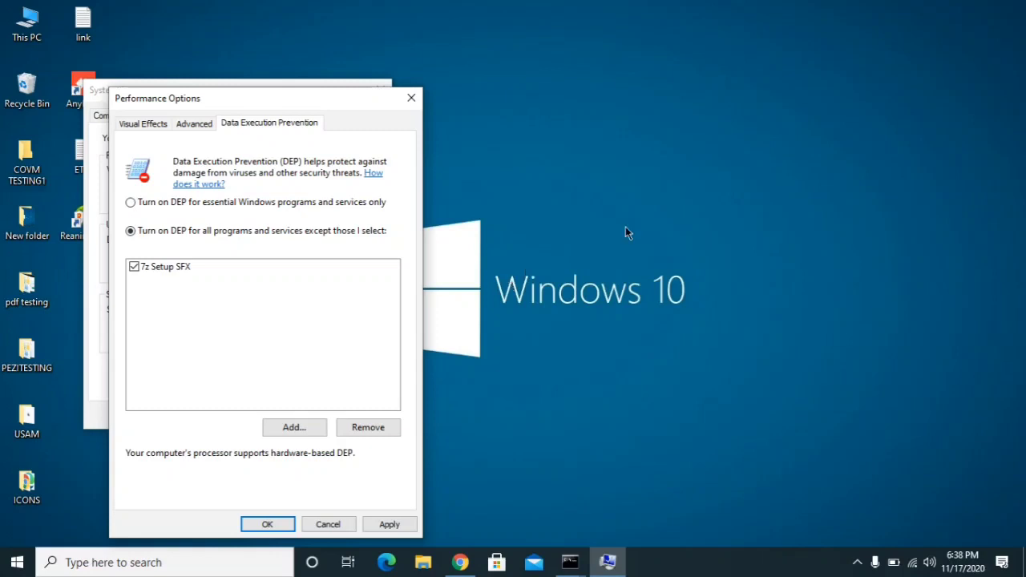
Step: Add the EuroTruckSimulator2 setup file as a DEP exception and close both dialogs
{"action": "left_click", "coordinate": [294, 427]}
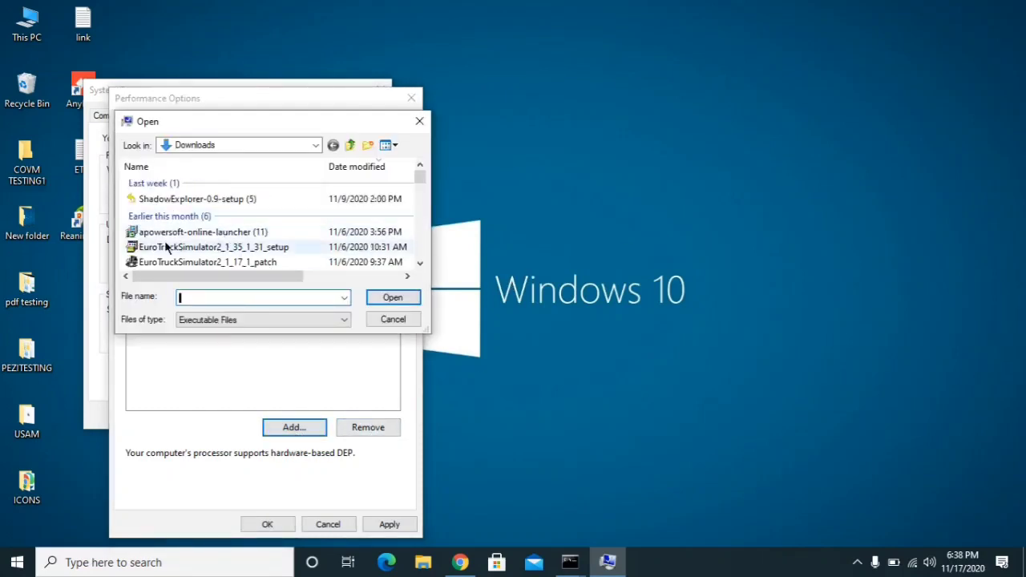
{"action": "left_click", "coordinate": [248, 249]}
{"action": "left_click", "coordinate": [393, 296]}
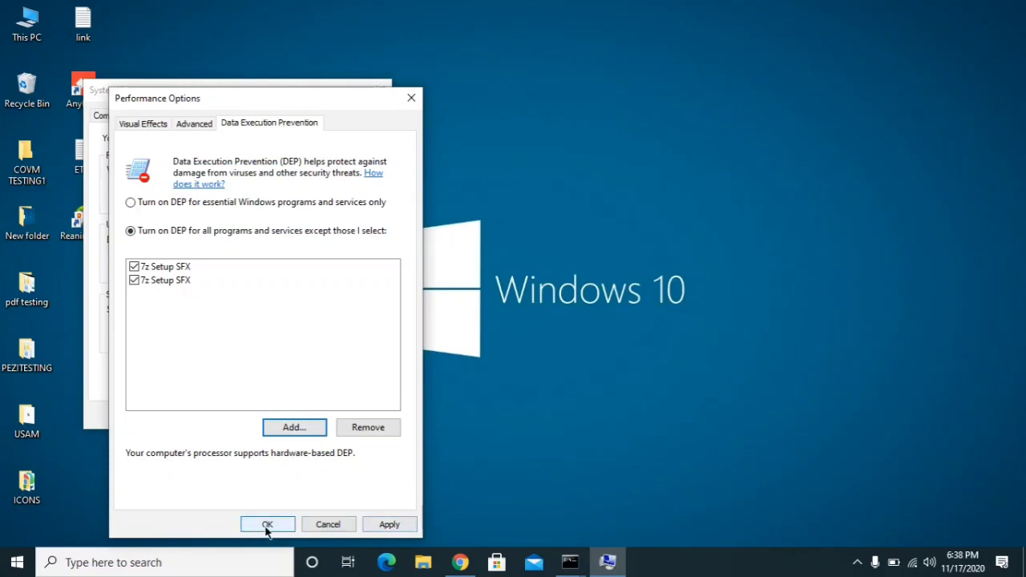
{"action": "left_click", "coordinate": [412, 99]}
{"action": "left_click", "coordinate": [379, 91]}
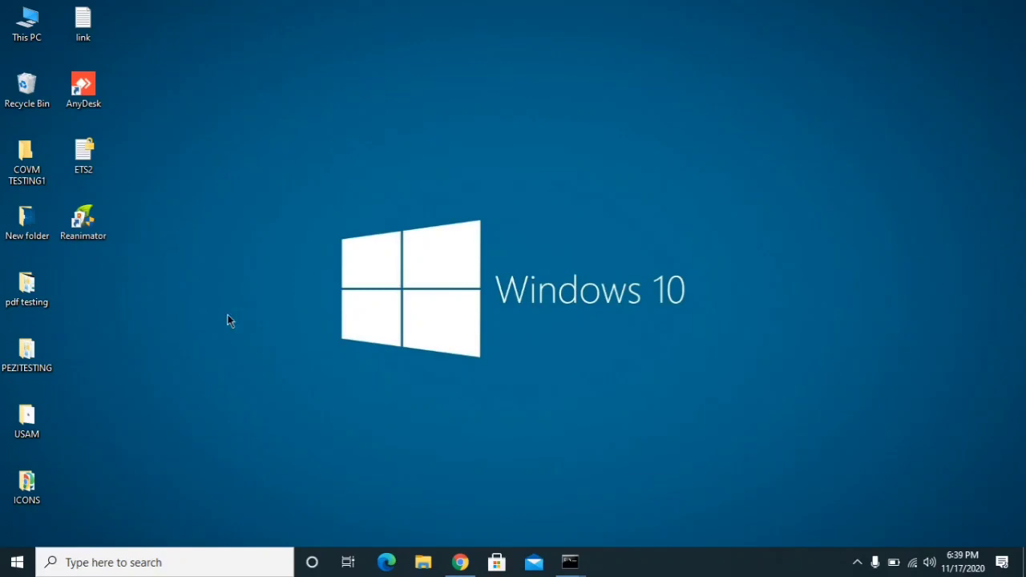
Step: Search for 'defende' and launch the Windows Security app
{"action": "left_click", "coordinate": [132, 563]}
{"action": "type", "text": "defende"}
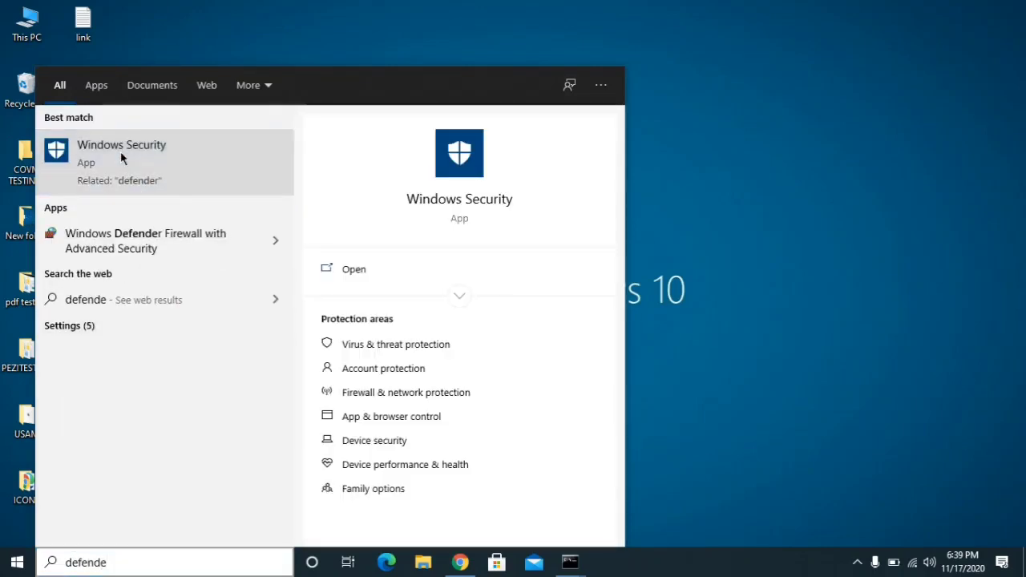
{"action": "left_click", "coordinate": [121, 155]}
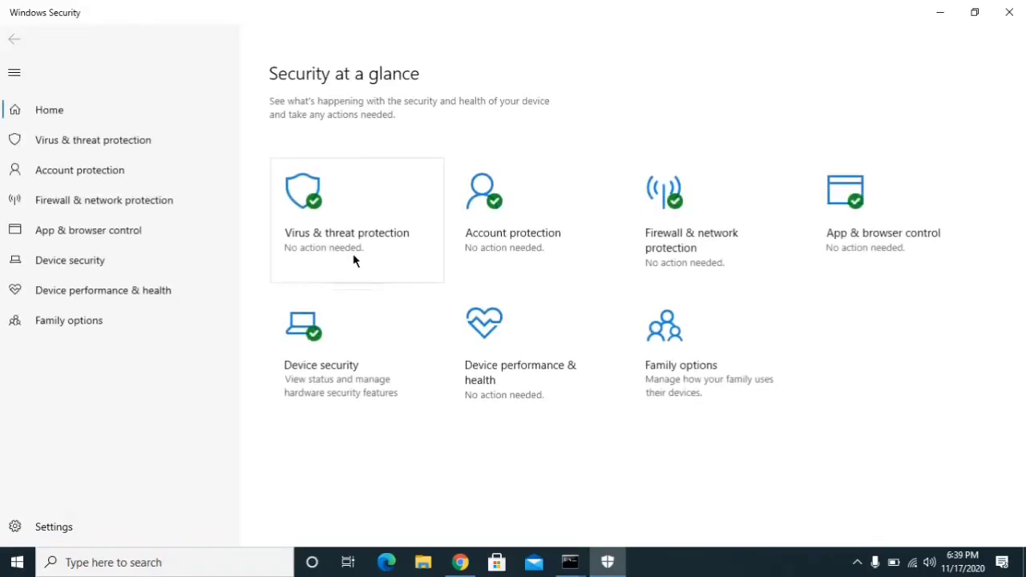
Step: Check the Virus & threat protection settings, then select Full scan under Scan options
{"action": "left_click", "coordinate": [305, 214]}
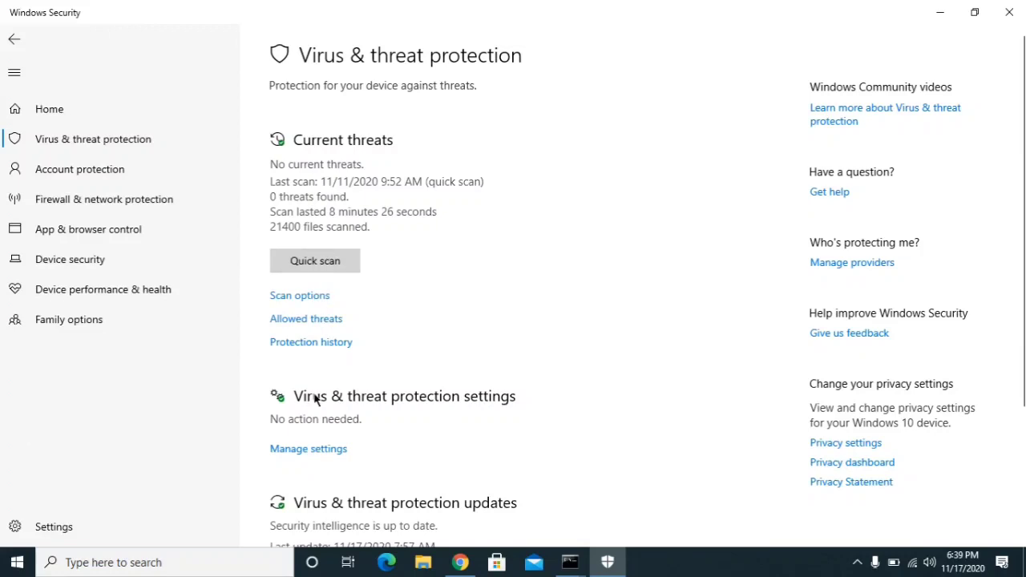
{"action": "left_click", "coordinate": [315, 451]}
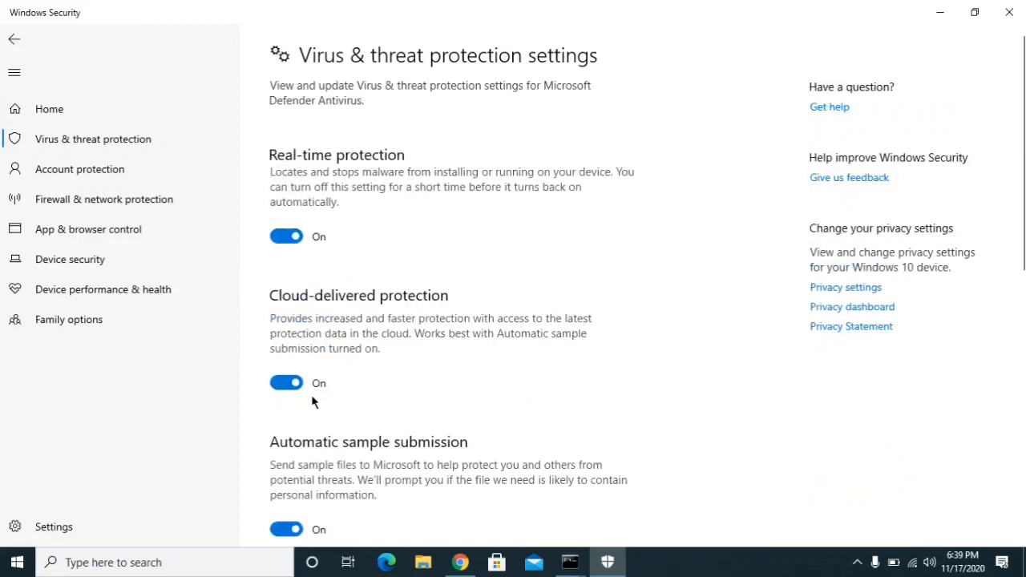
{"action": "left_click", "coordinate": [14, 40]}
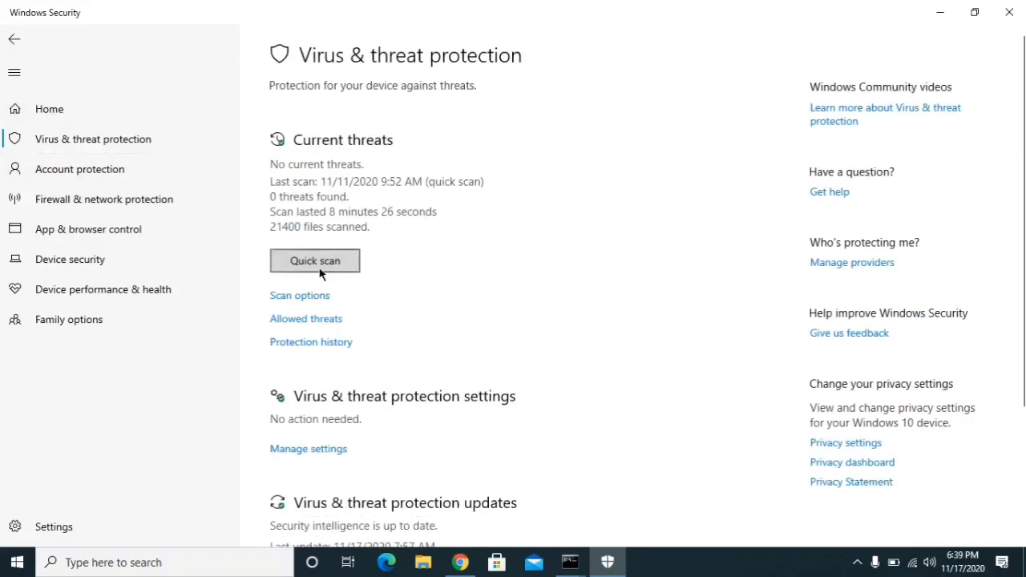
{"action": "left_click", "coordinate": [299, 296]}
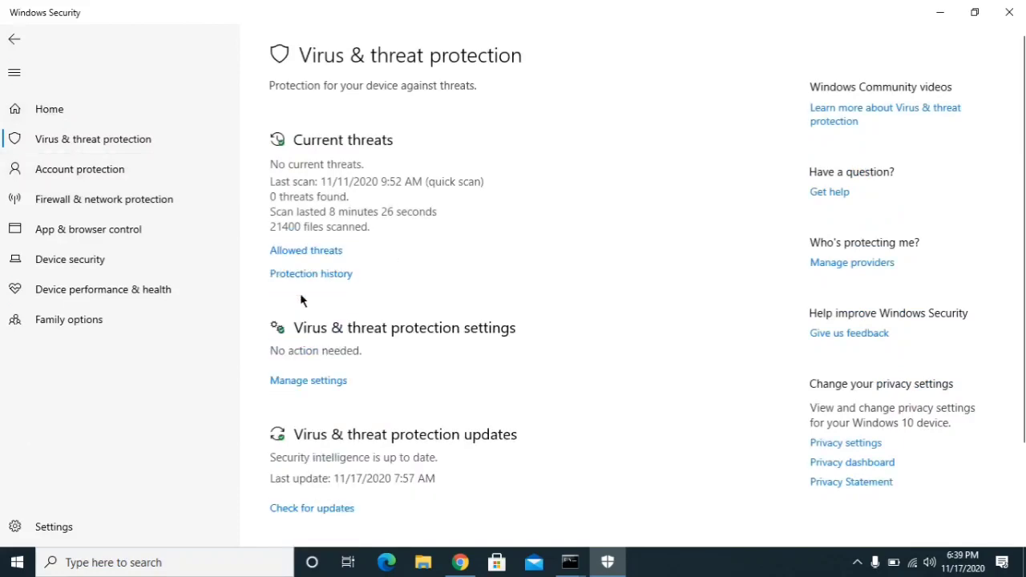
{"action": "left_click", "coordinate": [280, 348]}
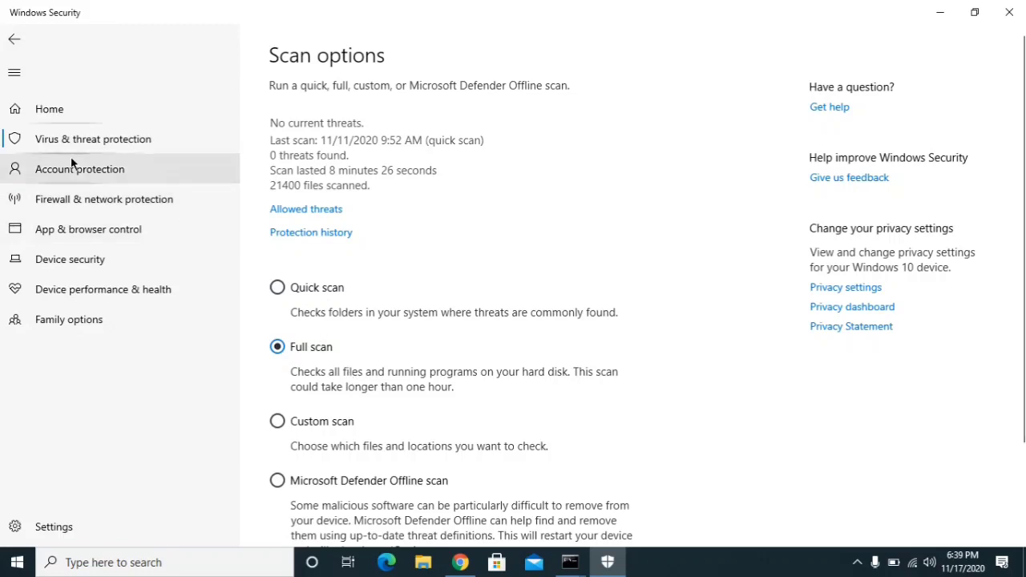
{"action": "left_click", "coordinate": [11, 41]}
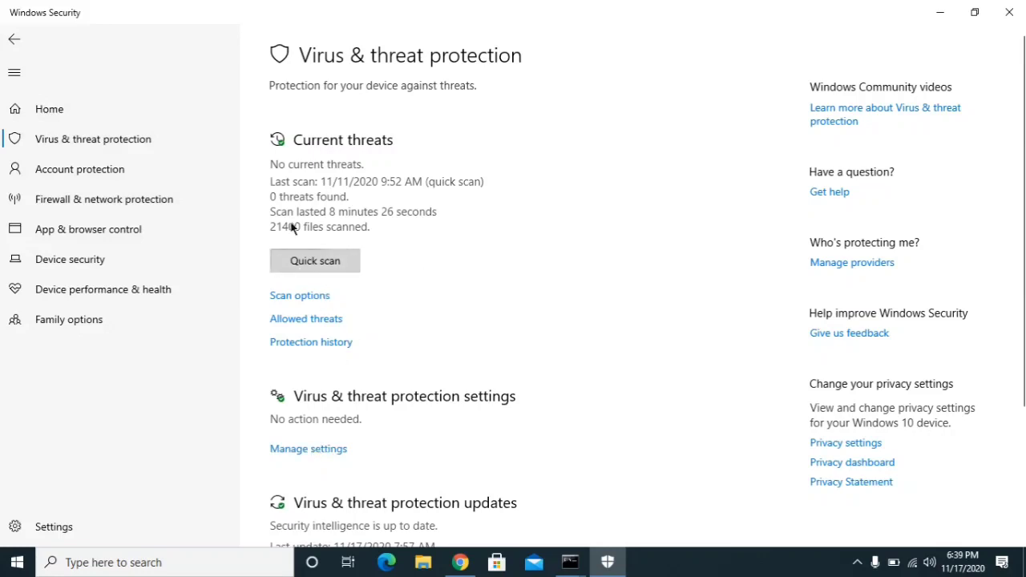
Step: Turn Real-time protection off in Virus & threat protection settings, then minimize Windows Security
{"action": "left_click", "coordinate": [51, 108]}
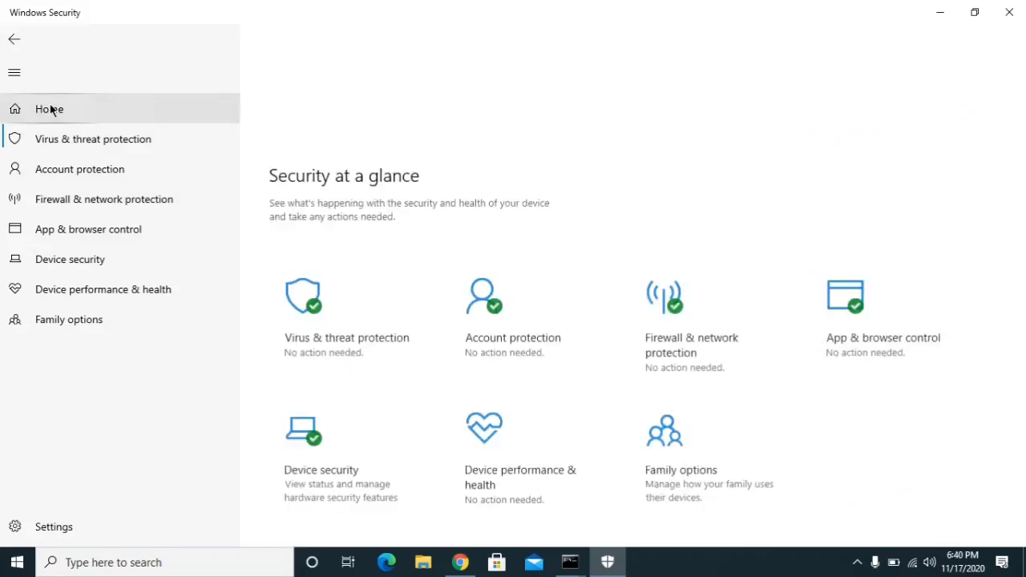
{"action": "left_click", "coordinate": [336, 222]}
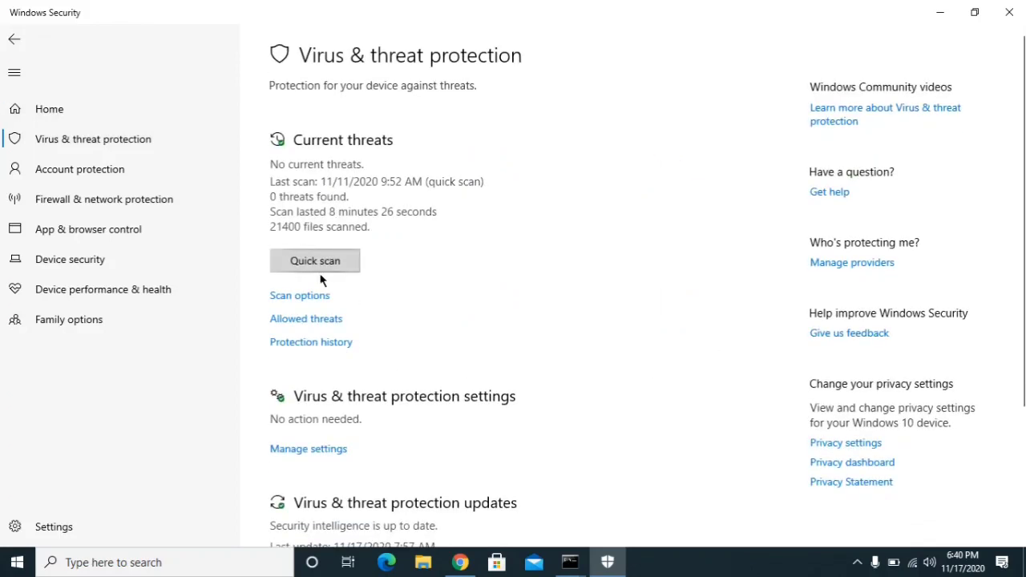
{"action": "left_click", "coordinate": [315, 450]}
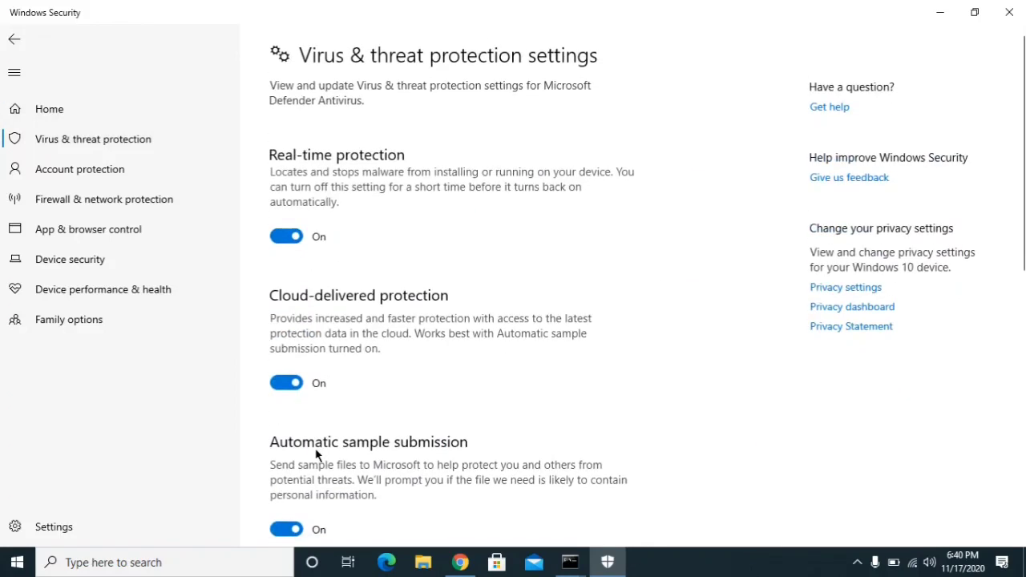
{"action": "left_click", "coordinate": [284, 238]}
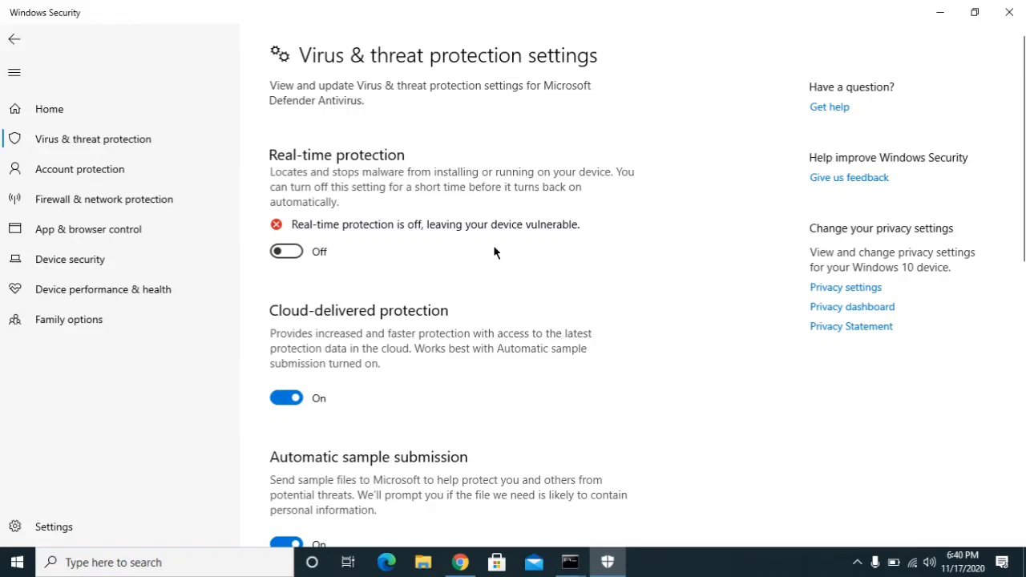
{"action": "left_click", "coordinate": [933, 14]}
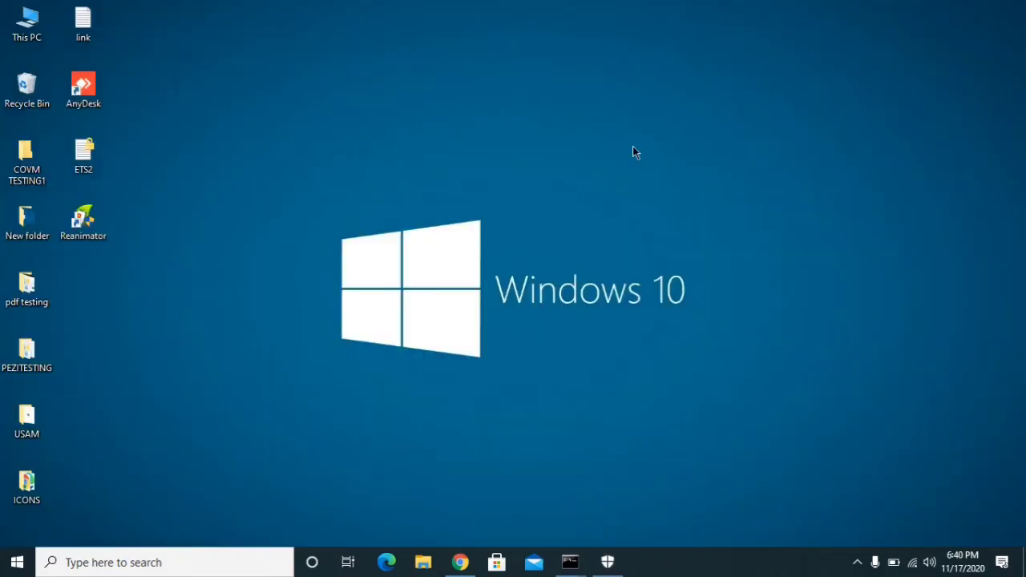
Step: Load the CCleaner download page in Chrome, then minimize the browser
{"action": "left_click", "coordinate": [459, 562]}
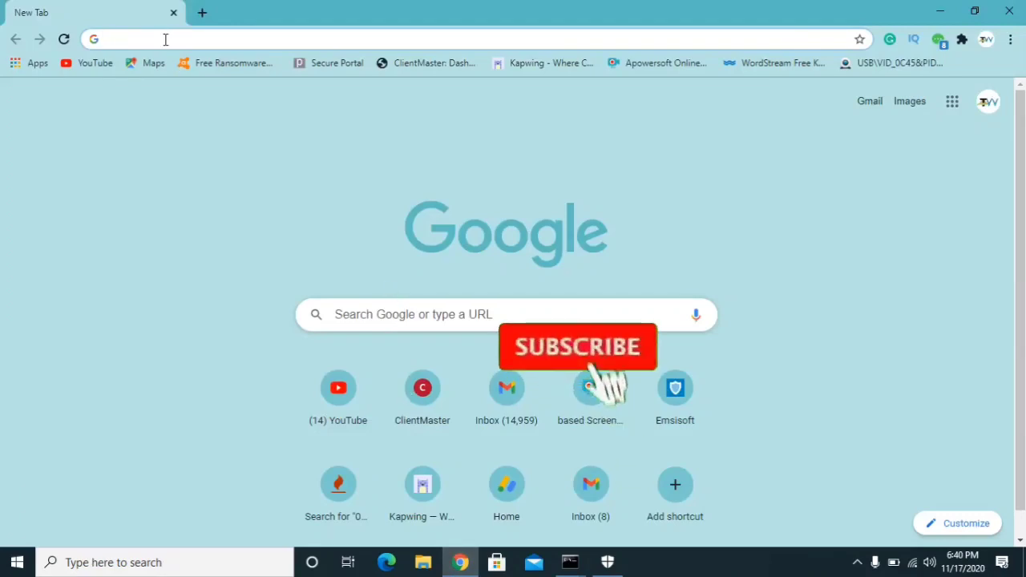
{"action": "left_click", "coordinate": [165, 40]}
{"action": "type", "text": "c"}
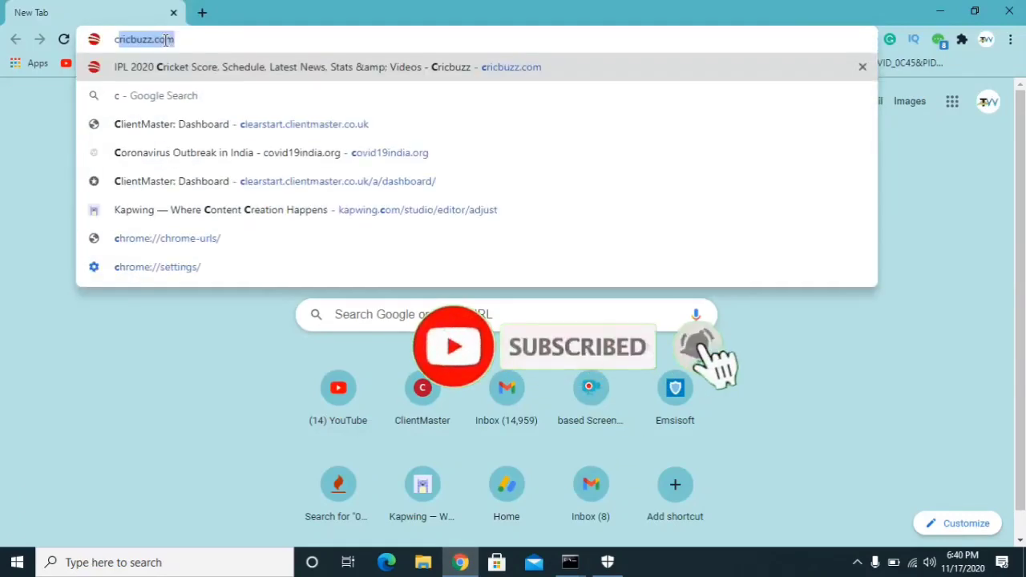
{"action": "type", "text": "cleaner.com/ccleaner/download"}
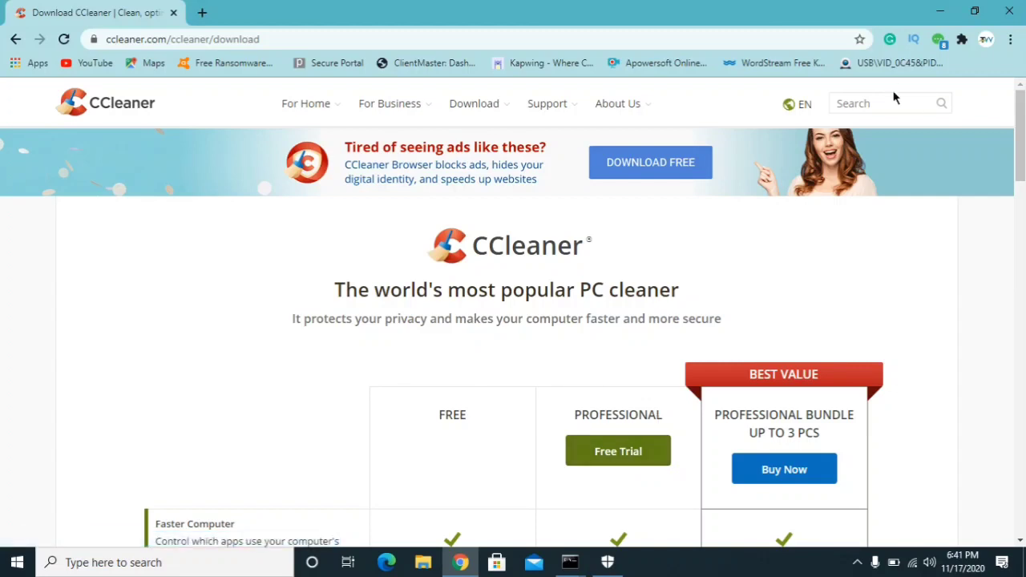
{"action": "left_click", "coordinate": [942, 15]}
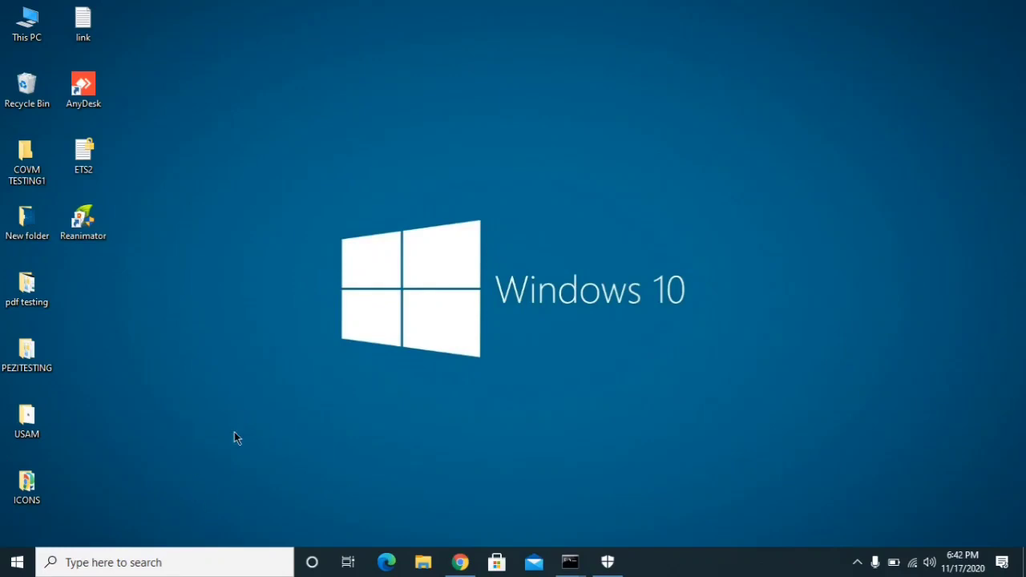
Step: Launch the System Restore wizard by searching for rstrui.exe
{"action": "left_click", "coordinate": [122, 563]}
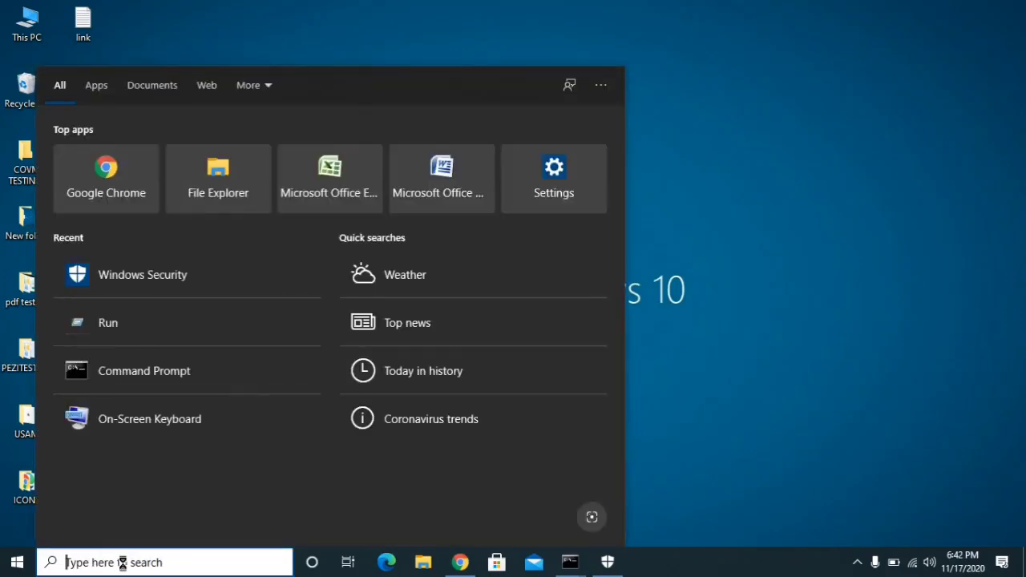
{"action": "type", "text": "rs"}
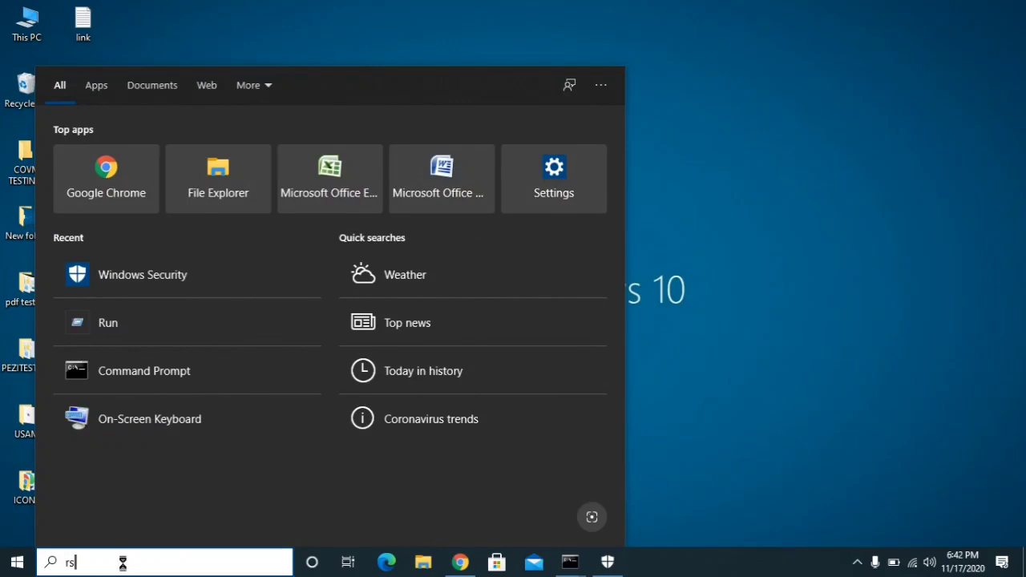
{"action": "type", "text": "trui."}
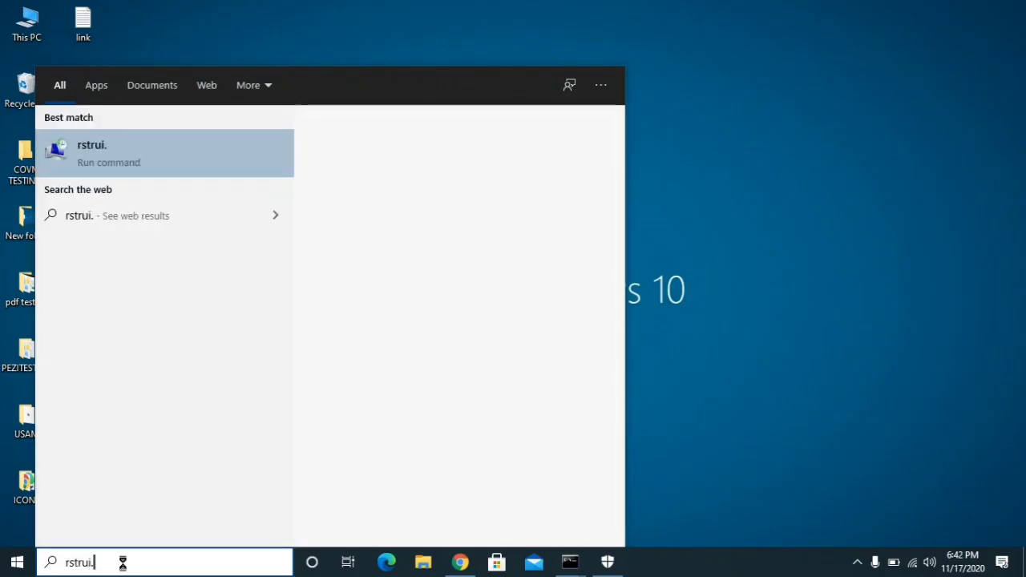
{"action": "type", "text": "exe"}
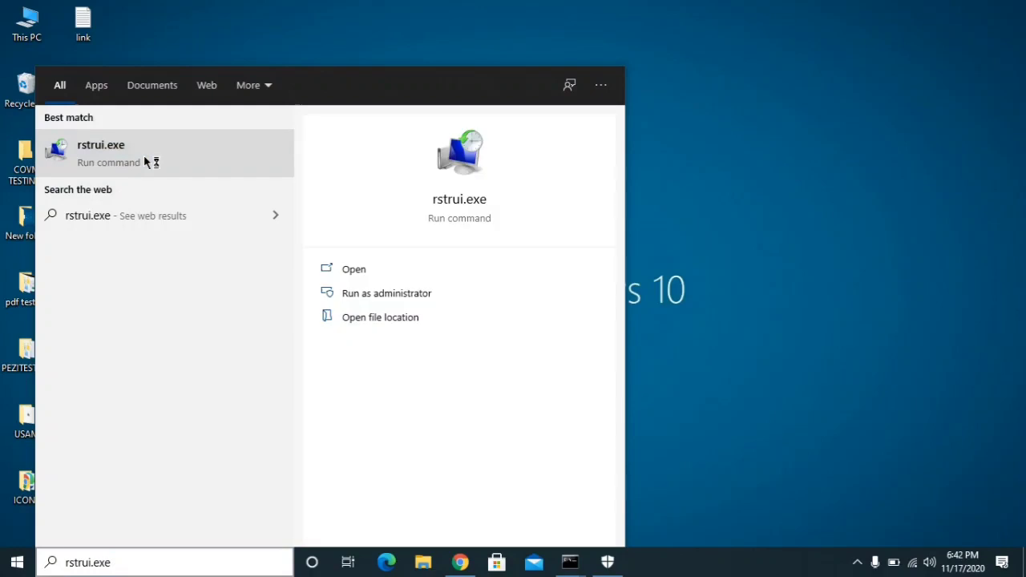
{"action": "left_click", "coordinate": [367, 270]}
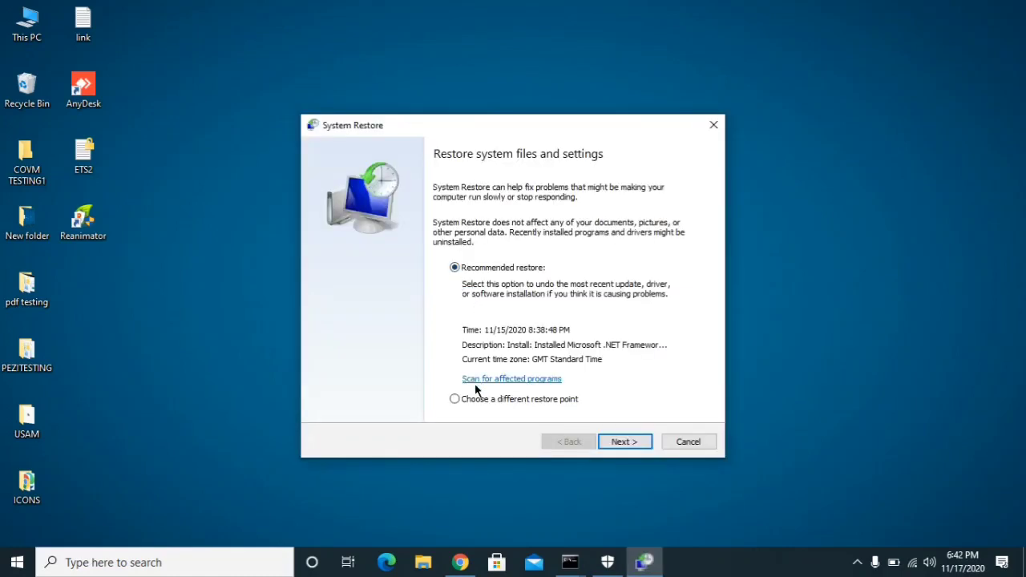
Step: Pick the 11/15/2020 8:38:48 PM .NET Framework 1.1 restore point and advance to confirmation
{"action": "left_click", "coordinate": [454, 399]}
{"action": "left_click", "coordinate": [619, 442]}
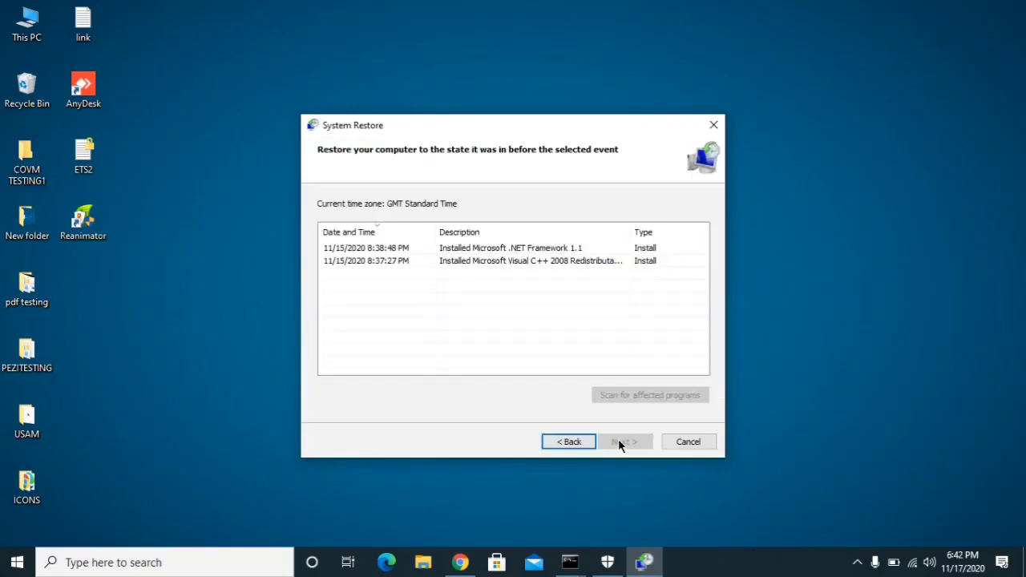
{"action": "left_click", "coordinate": [353, 249]}
{"action": "left_click", "coordinate": [357, 264]}
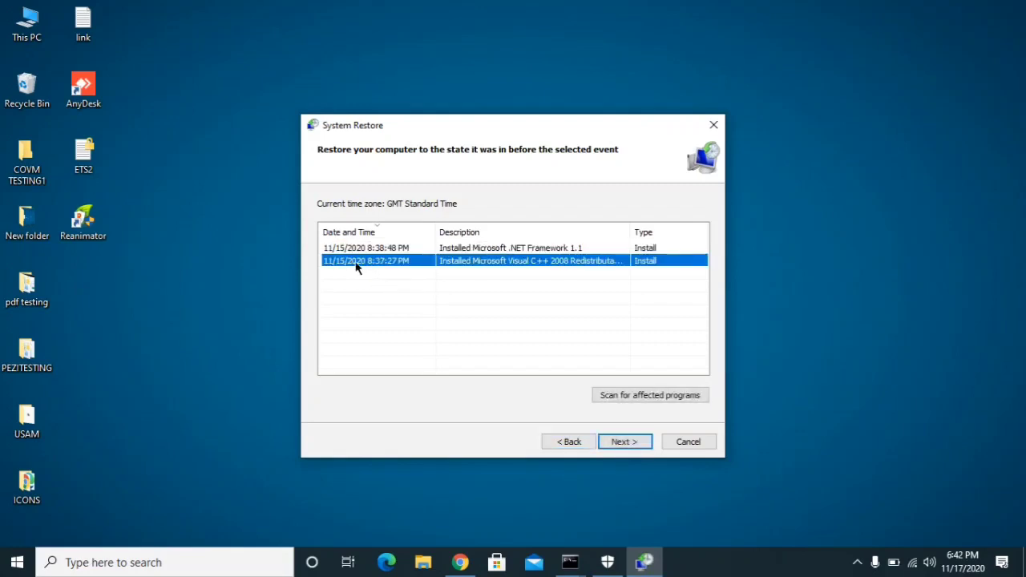
{"action": "left_click", "coordinate": [357, 249]}
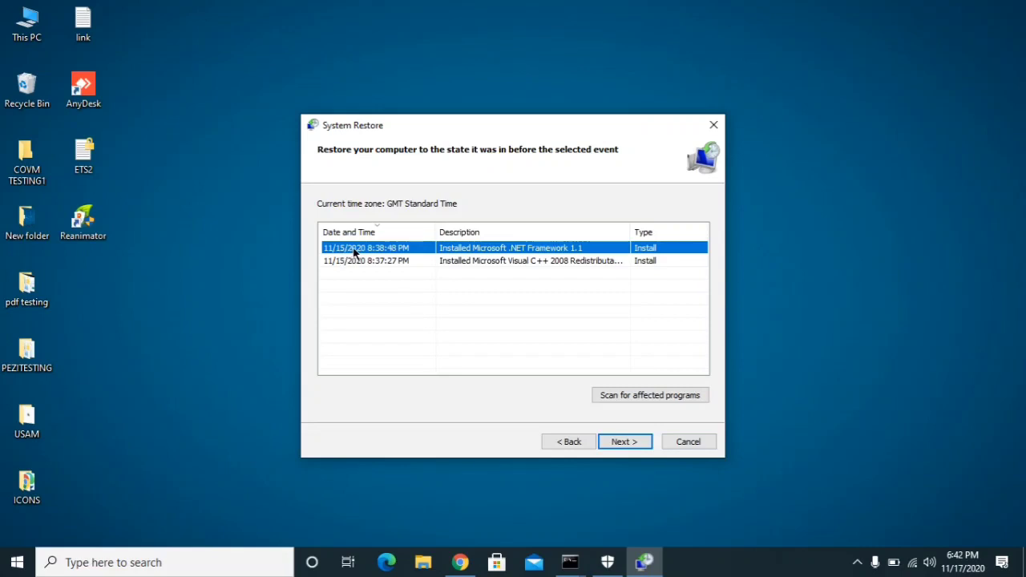
{"action": "left_click", "coordinate": [621, 440]}
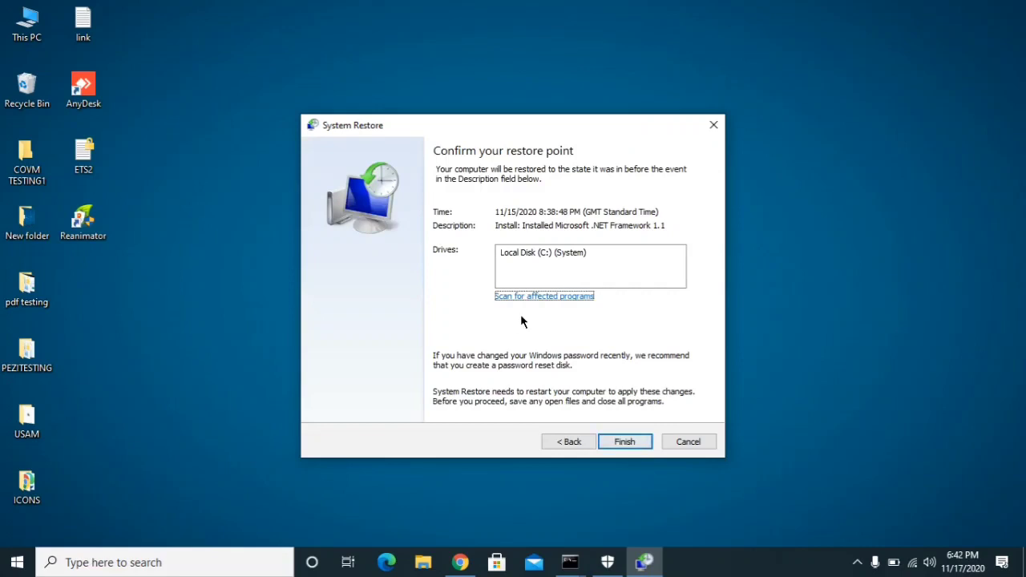